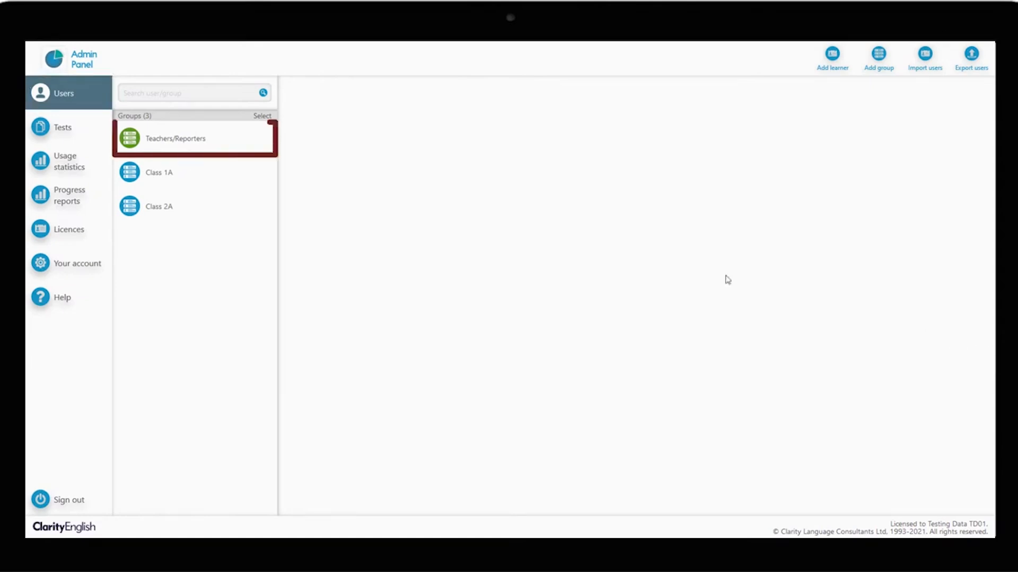
Step: Open the Teachers/Reporters group and add a new teacher, entering the teacher's name and e-mail address
{"action": "left_click", "coordinate": [223, 140]}
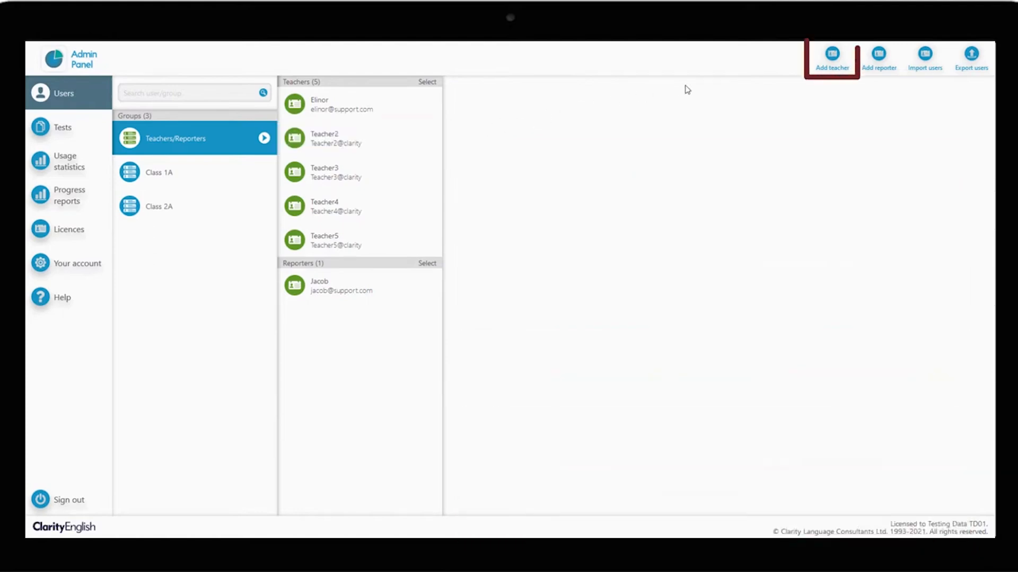
{"action": "left_click", "coordinate": [821, 71]}
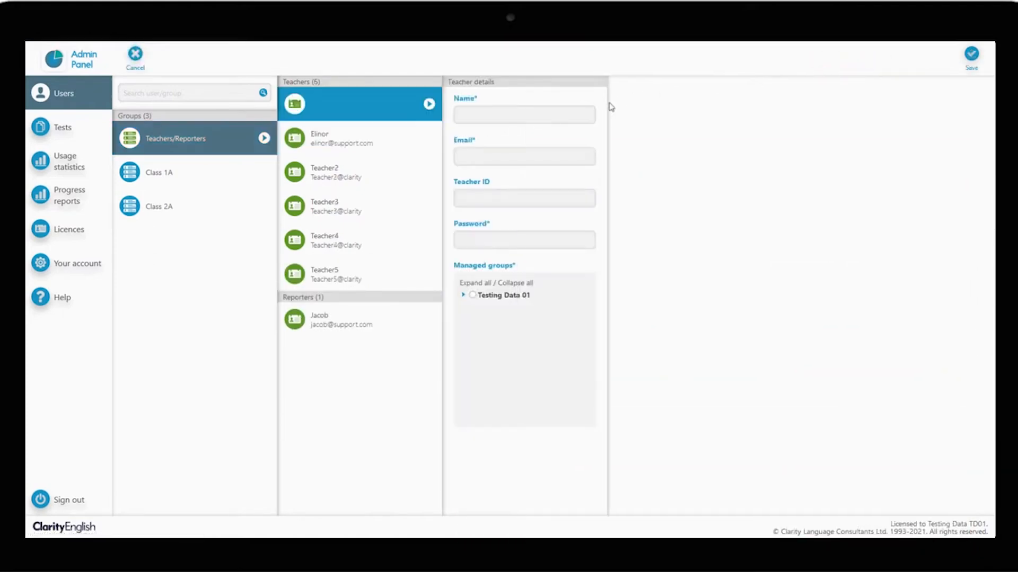
{"action": "left_click", "coordinate": [560, 111]}
{"action": "type", "text": "Peter"}
{"action": "key", "text": "Tab"}
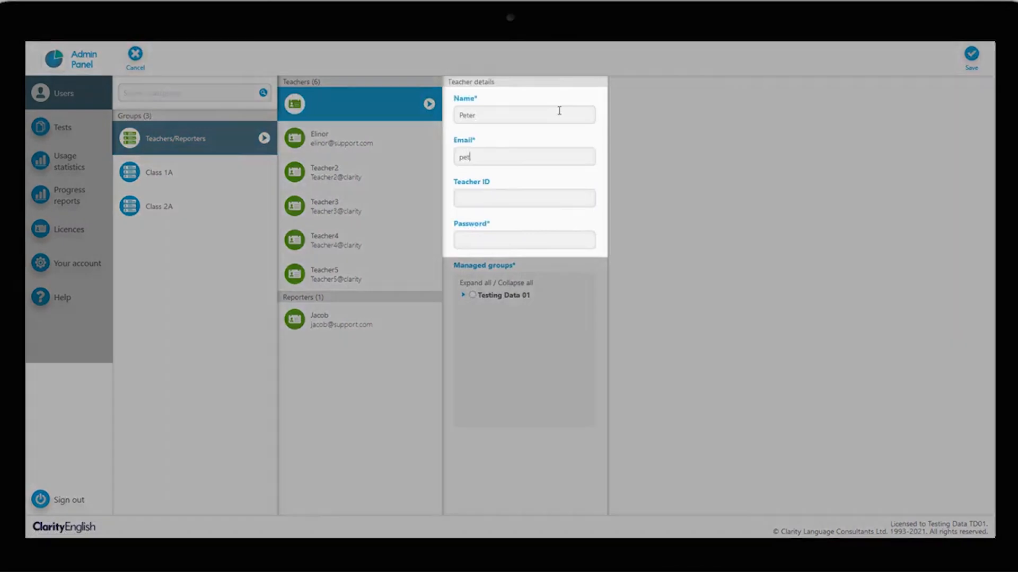
Step: Enter the new teacher's password
{"action": "key", "text": "Tab"}
{"action": "key", "text": "Tab"}
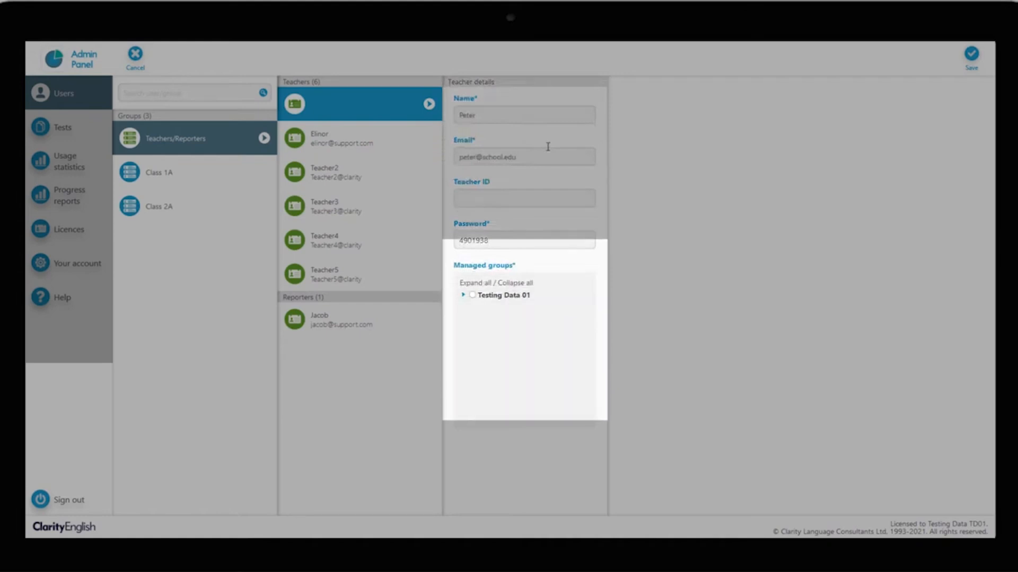
Step: Give the teacher all groups under Testing Data 01 as managed groups and save the teacher
{"action": "left_click", "coordinate": [462, 298]}
{"action": "left_click", "coordinate": [471, 298]}
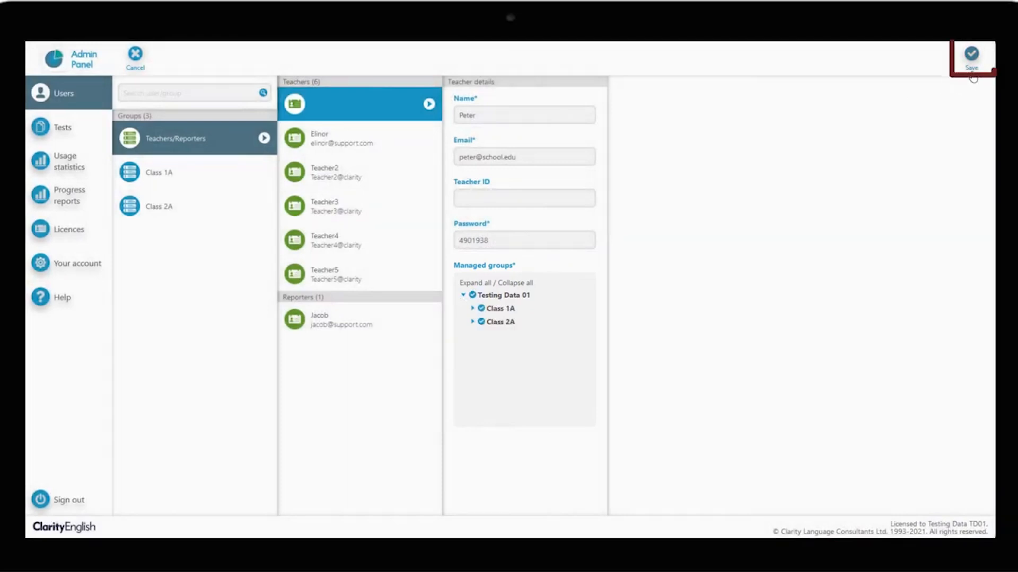
{"action": "left_click", "coordinate": [972, 74]}
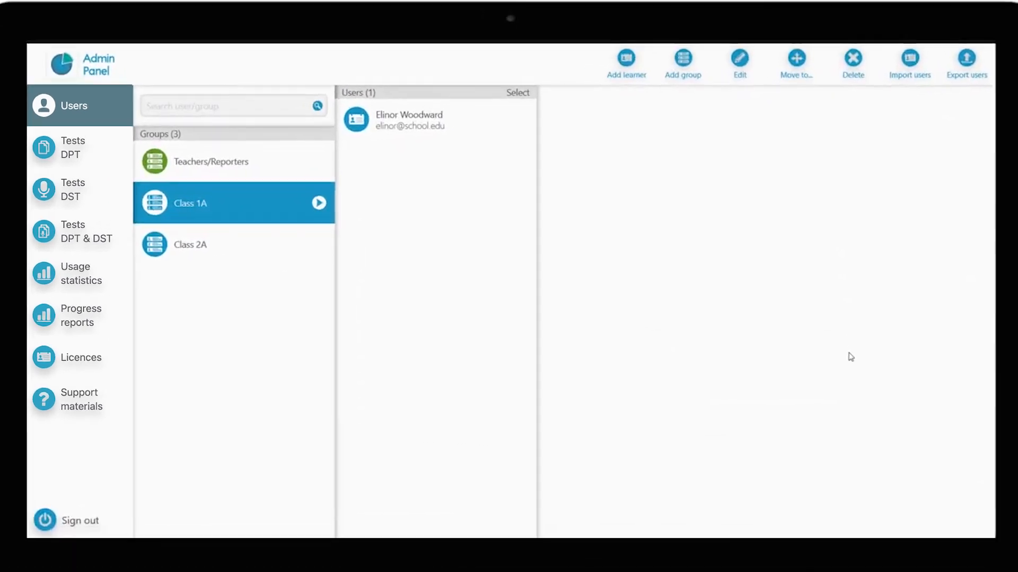
Step: Start importing users and download the import template CSV, opening it in Excel
{"action": "left_click", "coordinate": [910, 66]}
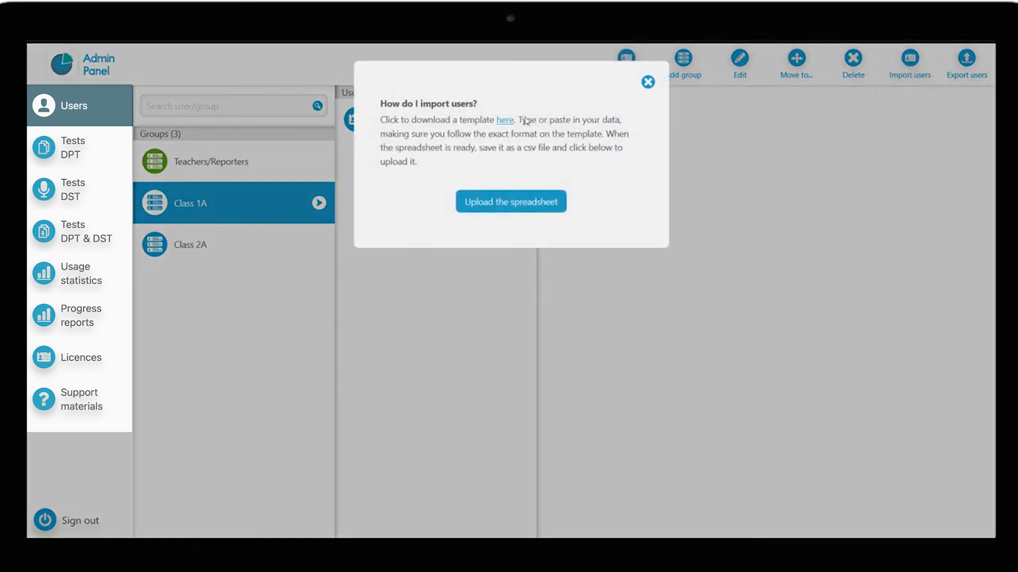
{"action": "left_click", "coordinate": [504, 124]}
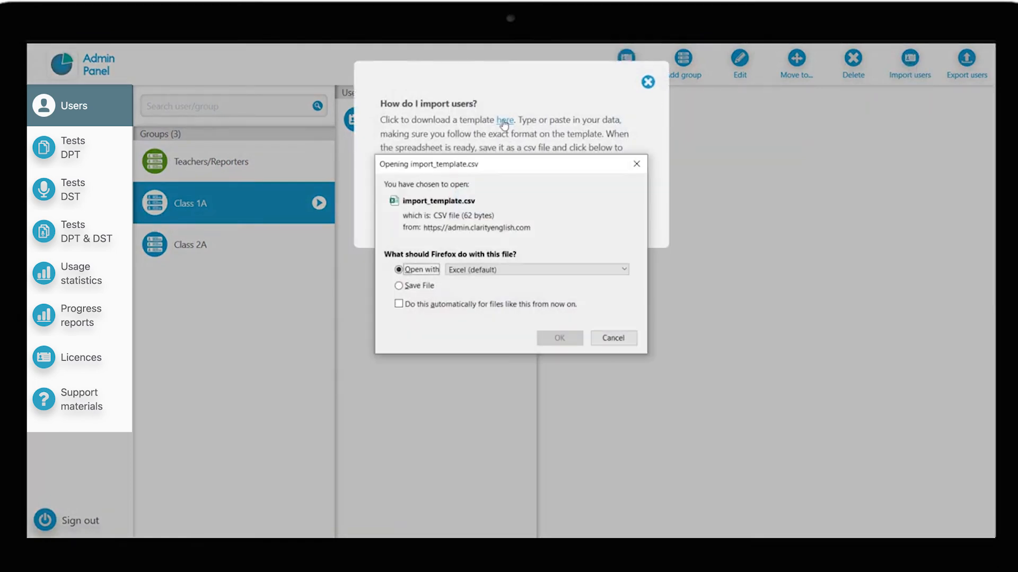
{"action": "left_click", "coordinate": [557, 342]}
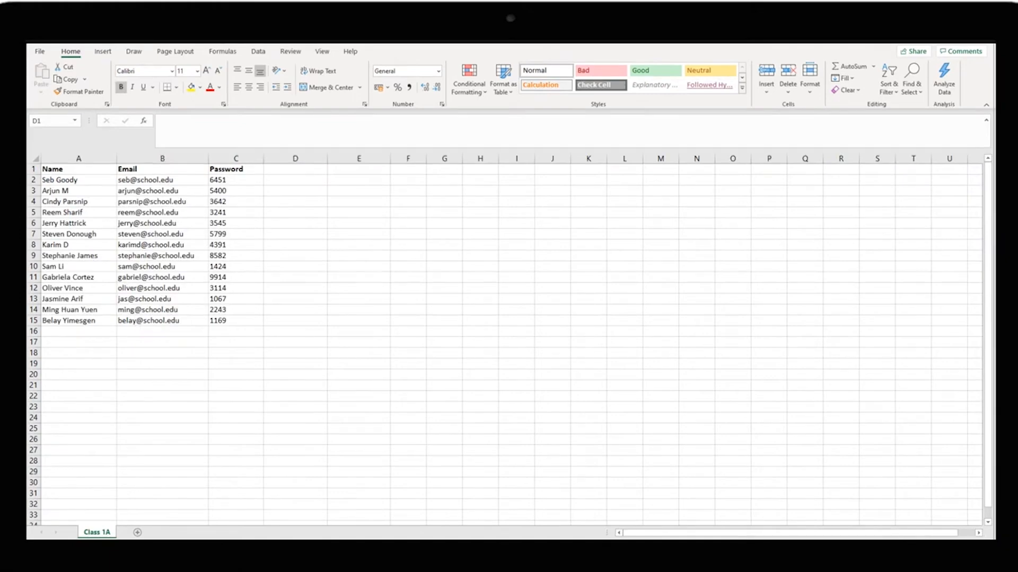
Step: Add column headers Group and User Type next to Password in the template
{"action": "left_click", "coordinate": [287, 172]}
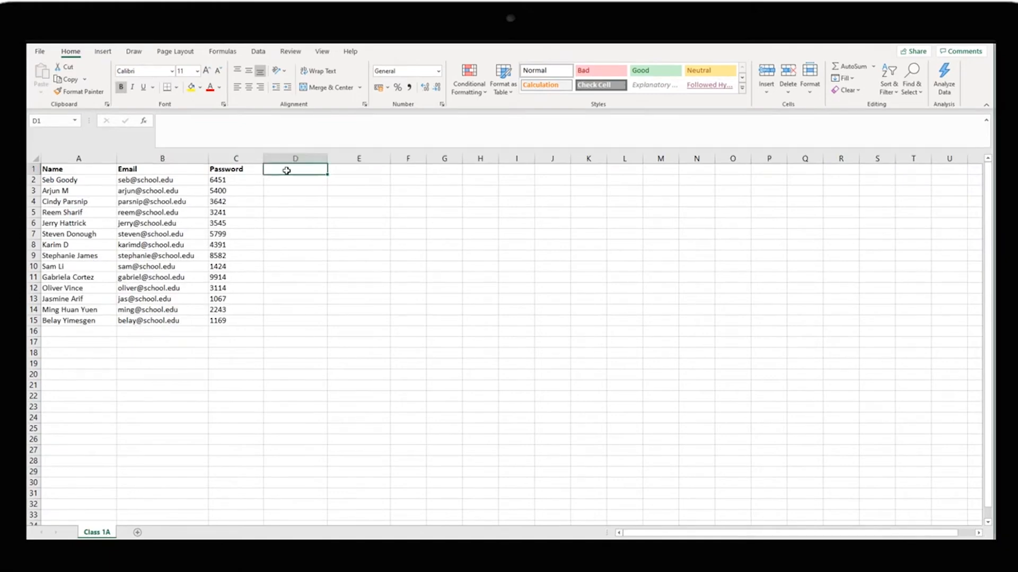
{"action": "type", "text": "Group"}
{"action": "key", "text": "Tab"}
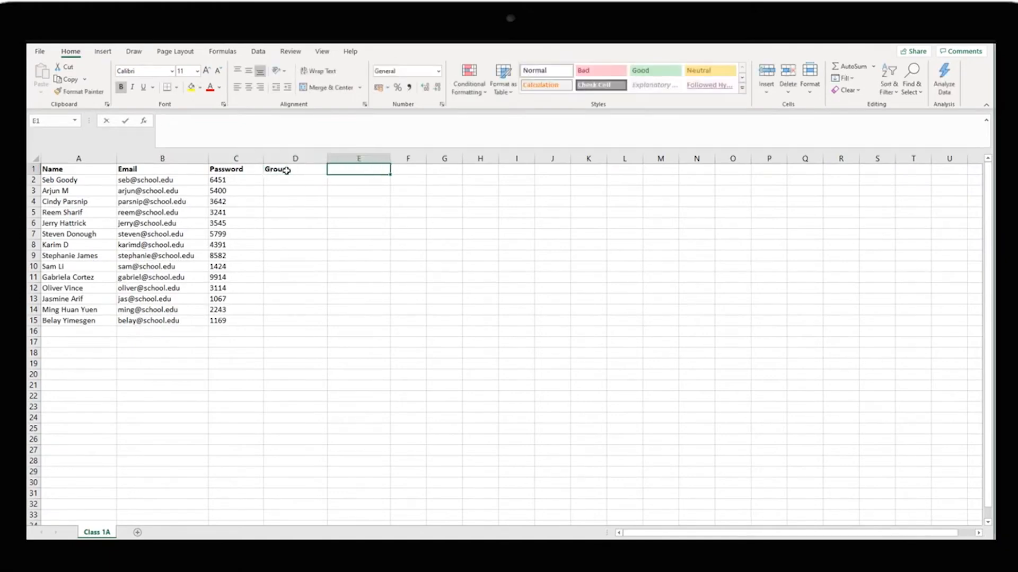
{"action": "type", "text": "User Type"}
{"action": "key", "text": "Return"}
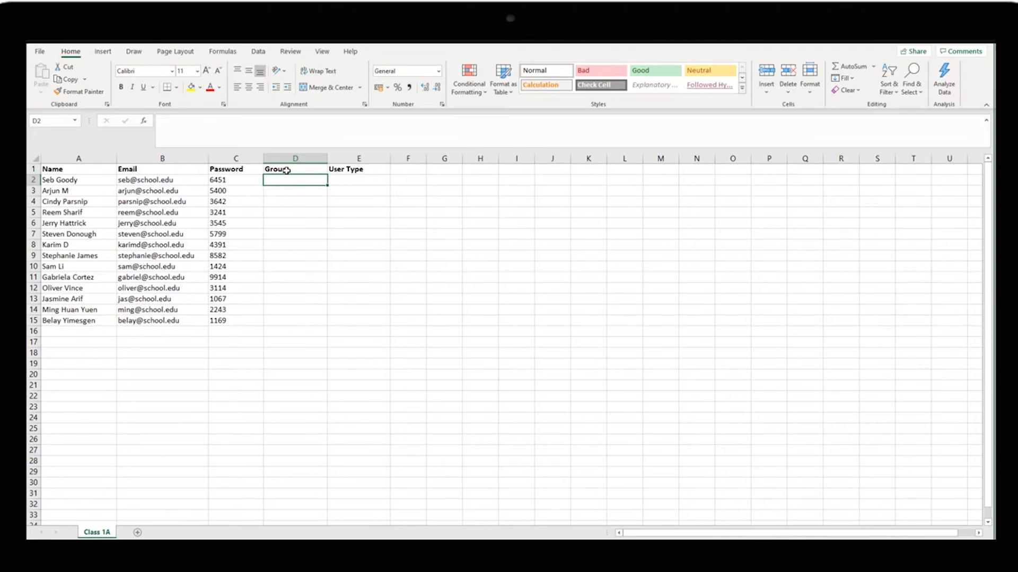
Step: Fill the User Type column with Learner for rows 2–7 and 9–14 by copying and pasting
{"action": "left_click", "coordinate": [380, 180]}
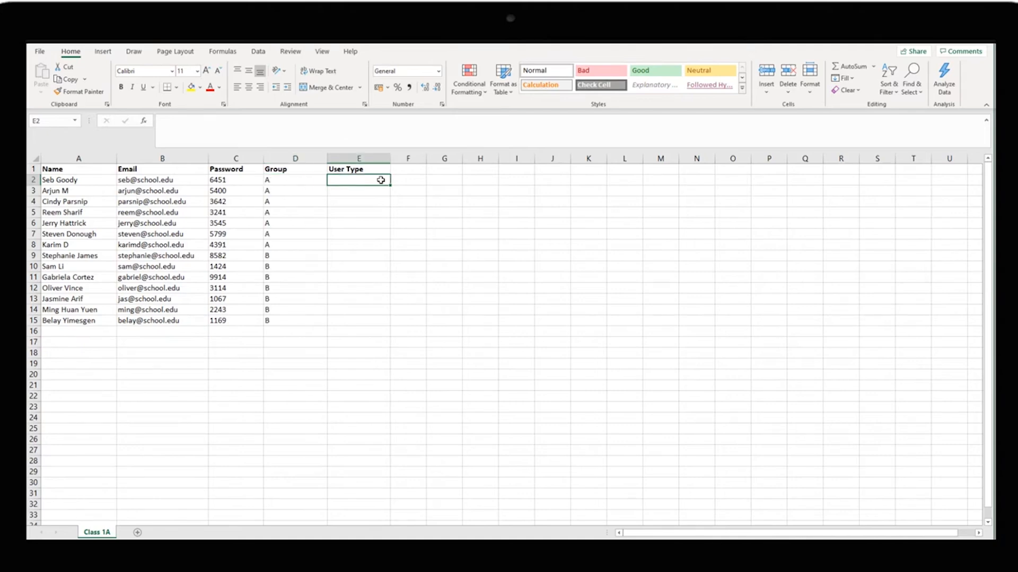
{"action": "type", "text": "Learner"}
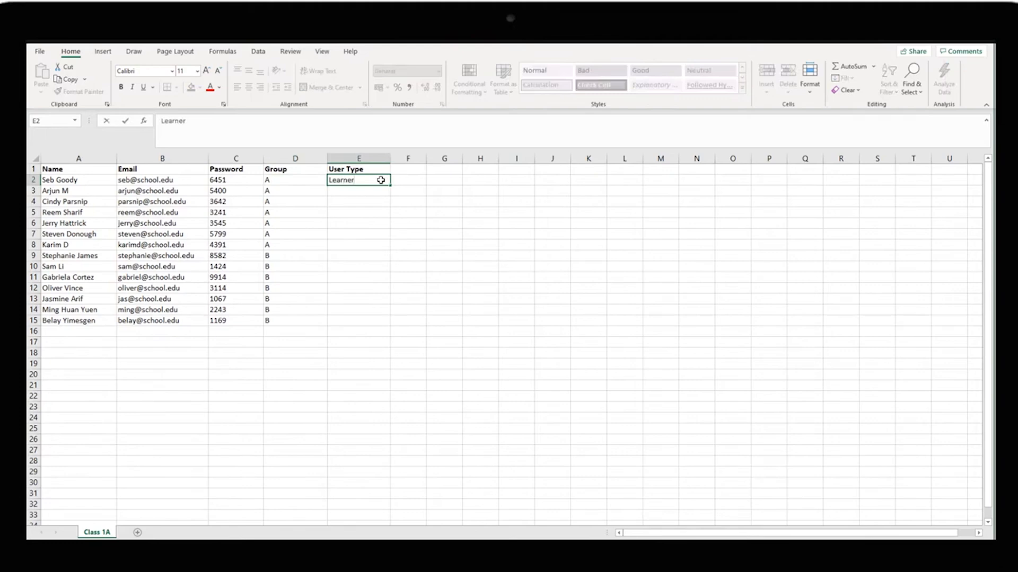
{"action": "key", "text": "Return"}
{"action": "left_click", "coordinate": [380, 180]}
{"action": "key", "text": "ctrl+c"}
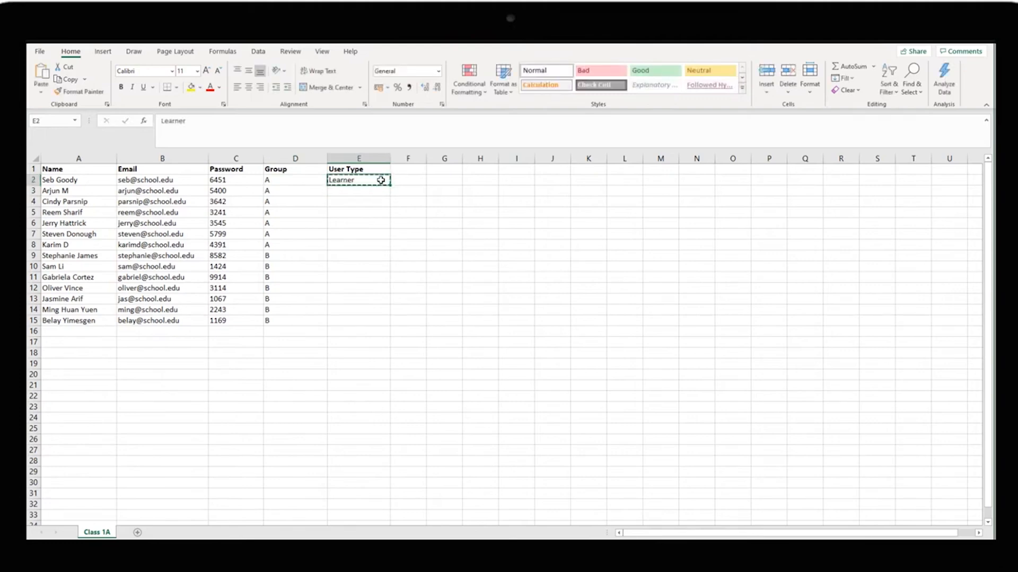
{"action": "left_click_drag", "start_coordinate": [381, 180], "coordinate": [358, 298]}
{"action": "key", "text": "ctrl+v"}
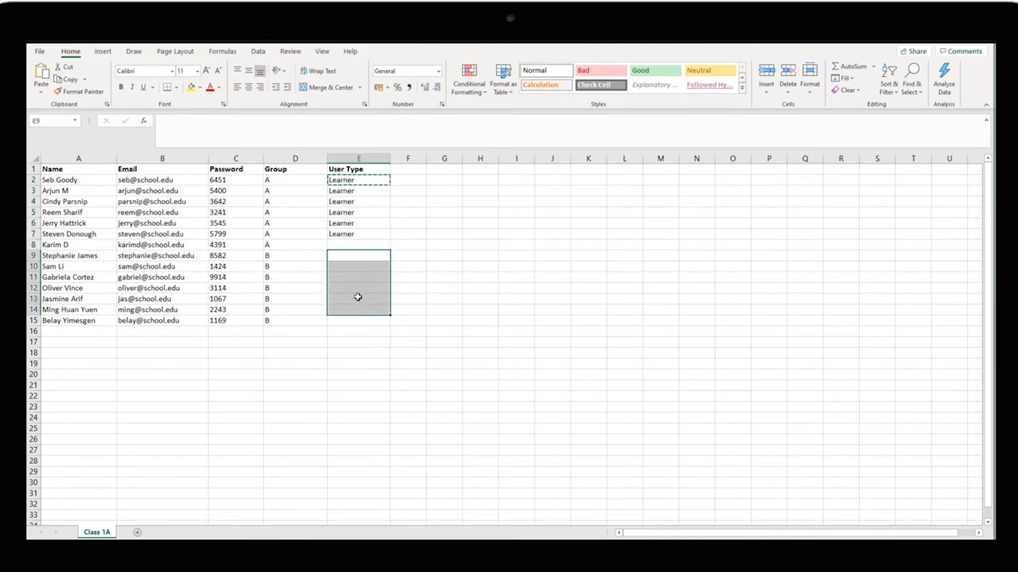
{"action": "key", "text": "ctrl+v"}
Step: Set the user type to Teacher in row 8 and Reporter in row 15
{"action": "left_click", "coordinate": [348, 243]}
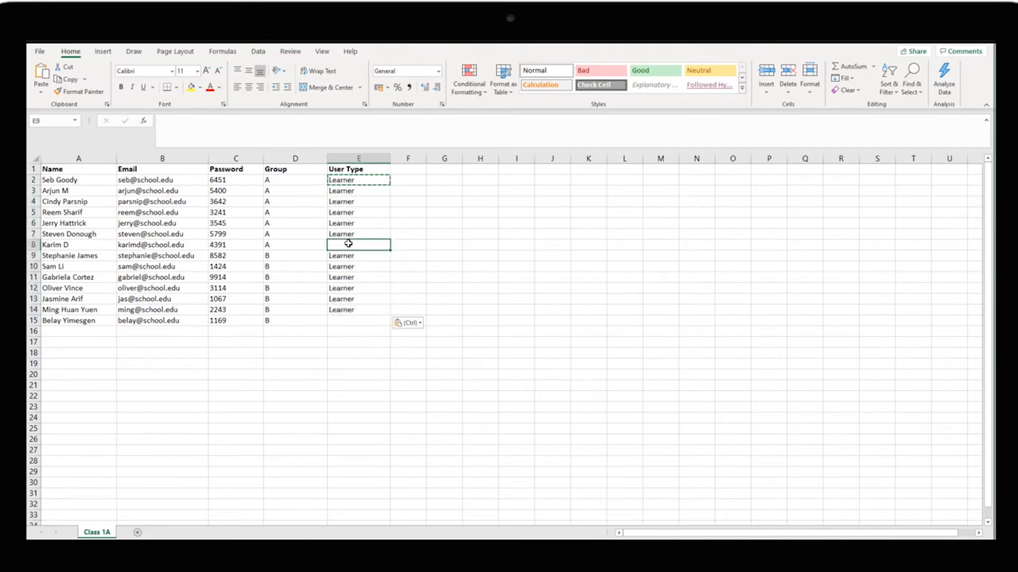
{"action": "type", "text": "Teacher"}
{"action": "key", "text": "Return"}
{"action": "key", "text": "ctrl+Down"}
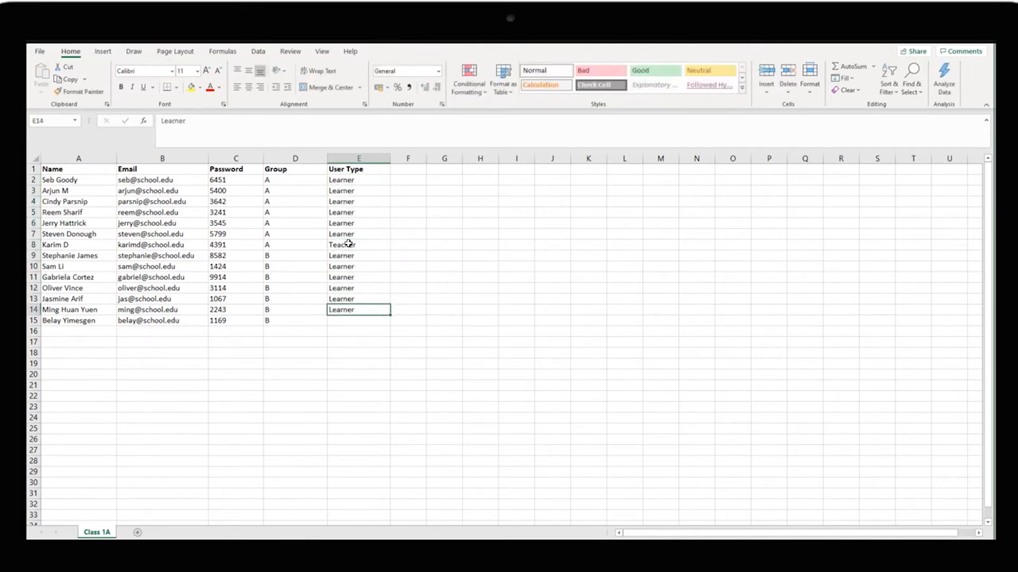
{"action": "key", "text": "Down"}
{"action": "type", "text": "Reporter"}
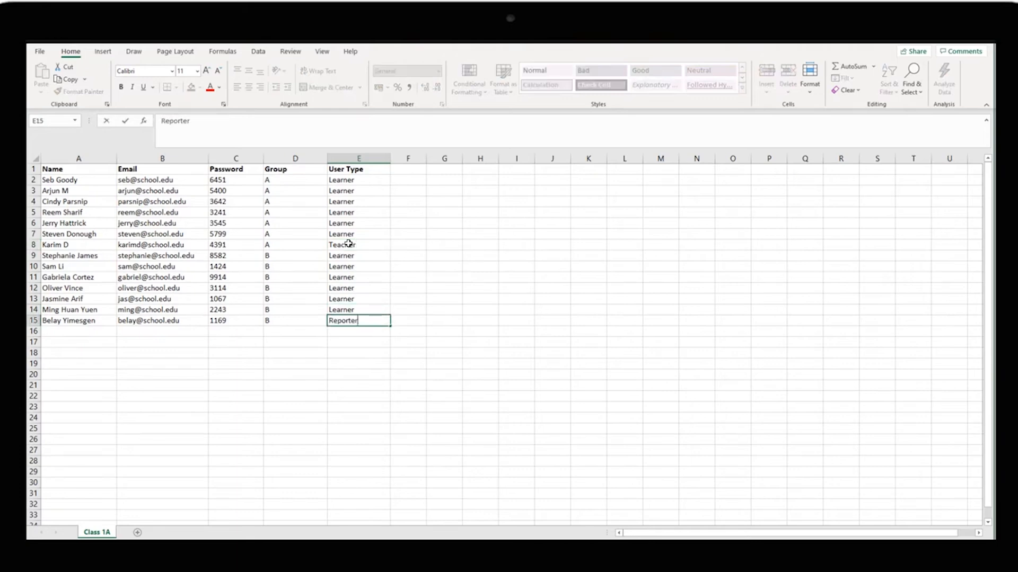
{"action": "key", "text": "Return"}
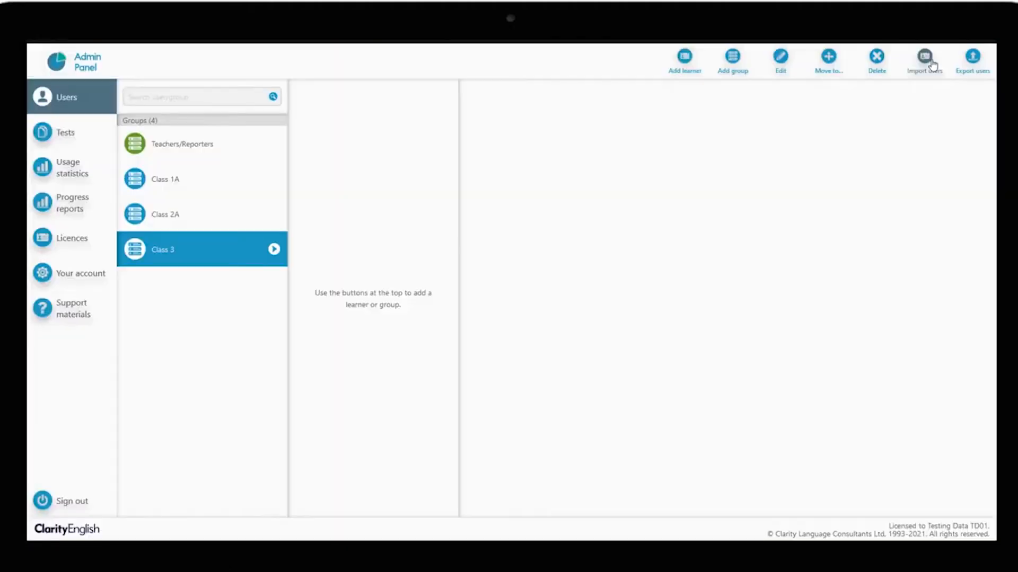
Step: Import the saved spreadsheet into Class 3, review the listed users, and save the import
{"action": "left_click", "coordinate": [924, 56]}
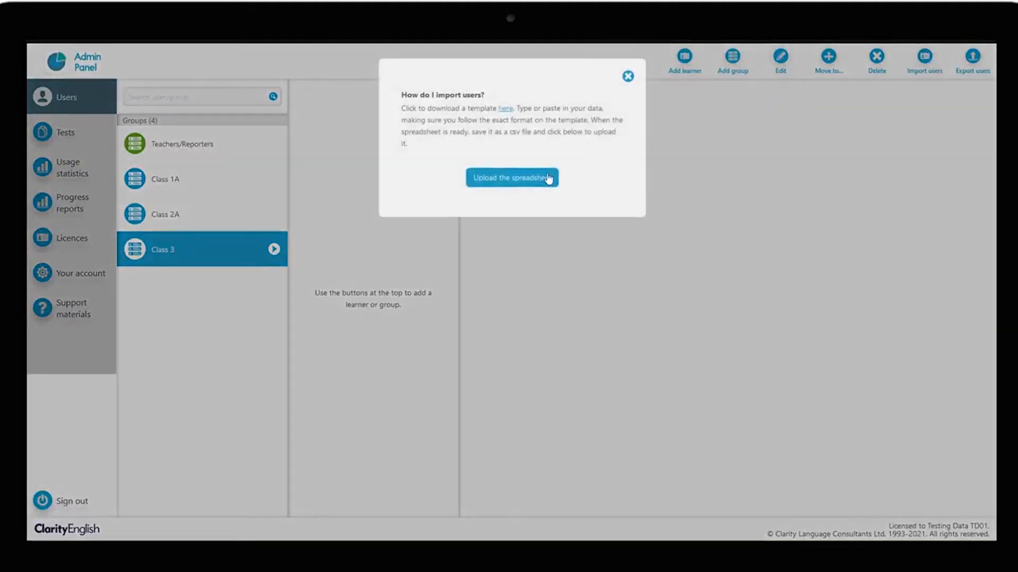
{"action": "left_click", "coordinate": [536, 181]}
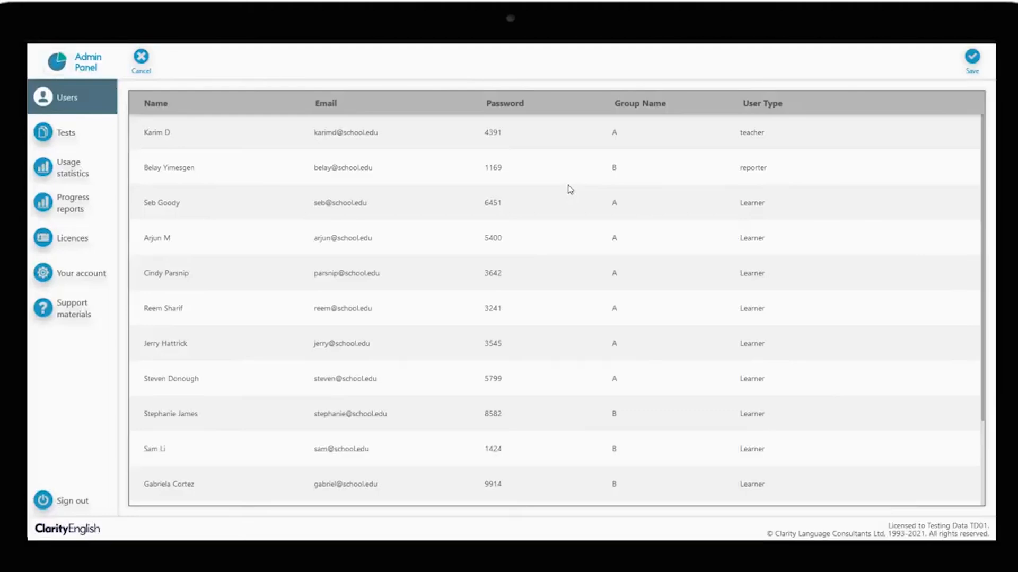
{"action": "scroll", "coordinate": [570, 189], "scroll_direction": "down", "scroll_amount": 2}
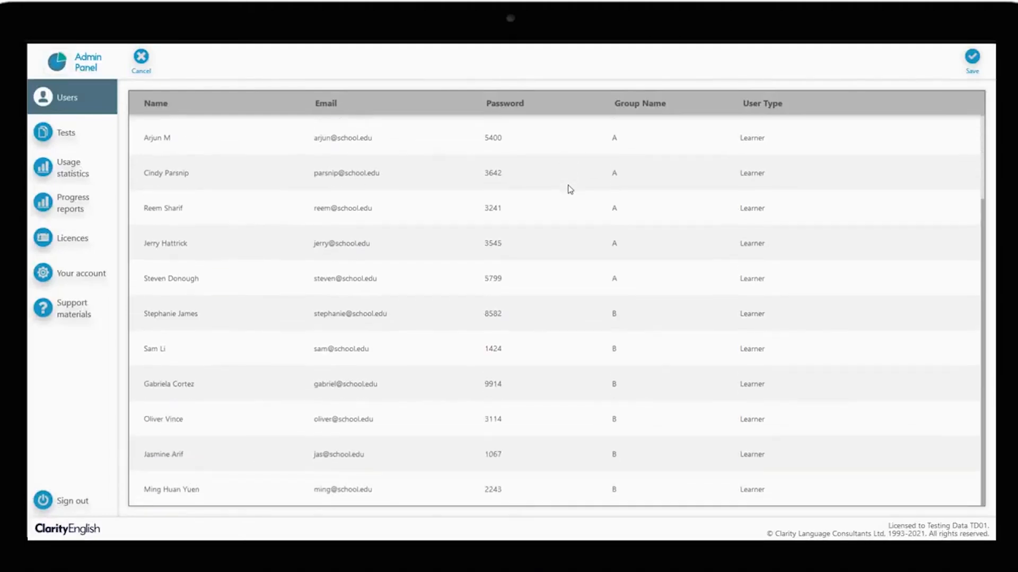
{"action": "left_click", "coordinate": [961, 58]}
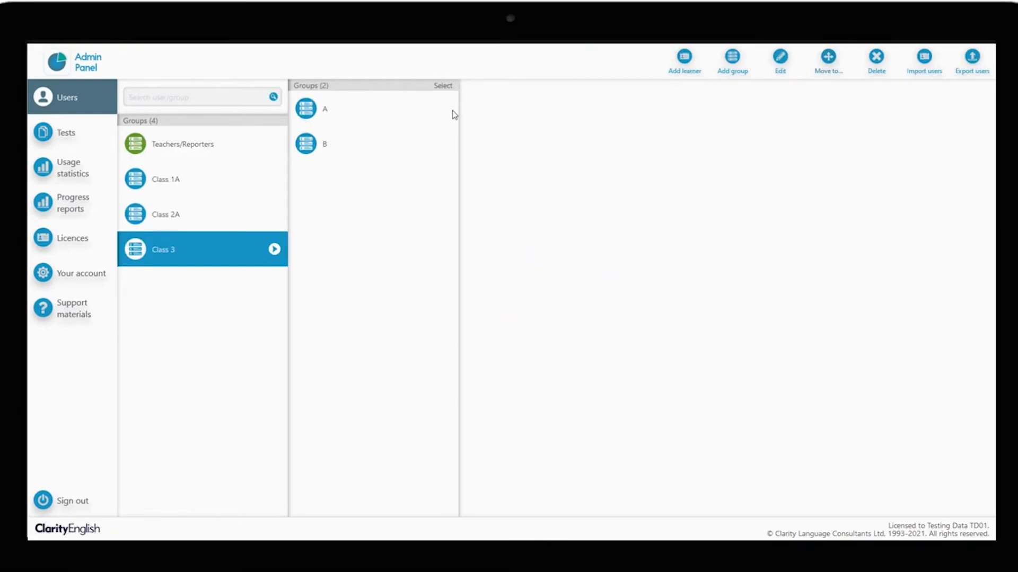
Step: Review the users in Class 3's subgroups A and B and the managed groups of the imported teacher and reporter
{"action": "left_click", "coordinate": [412, 115]}
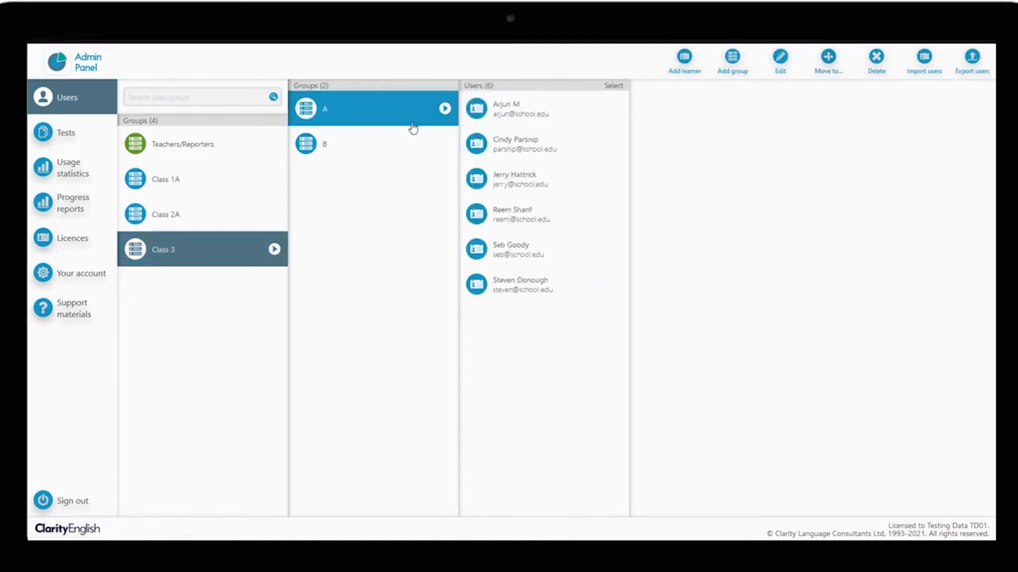
{"action": "left_click", "coordinate": [412, 145]}
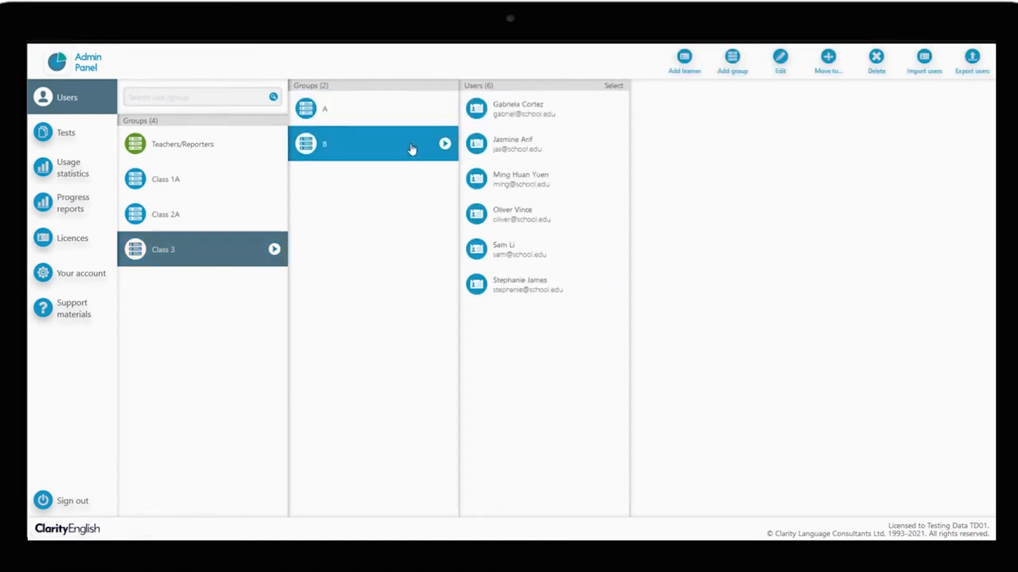
{"action": "left_click", "coordinate": [245, 151]}
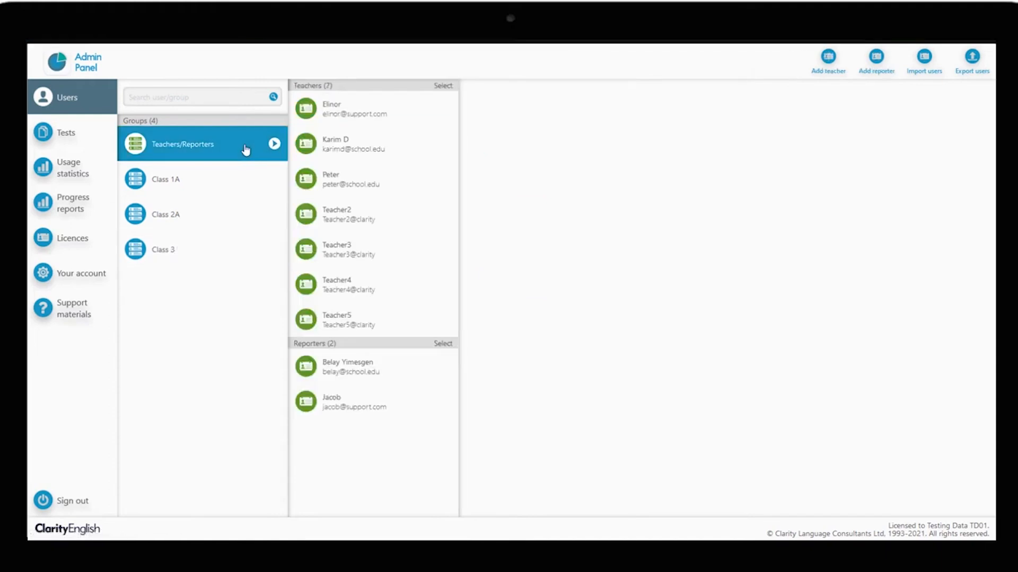
{"action": "left_click", "coordinate": [318, 143]}
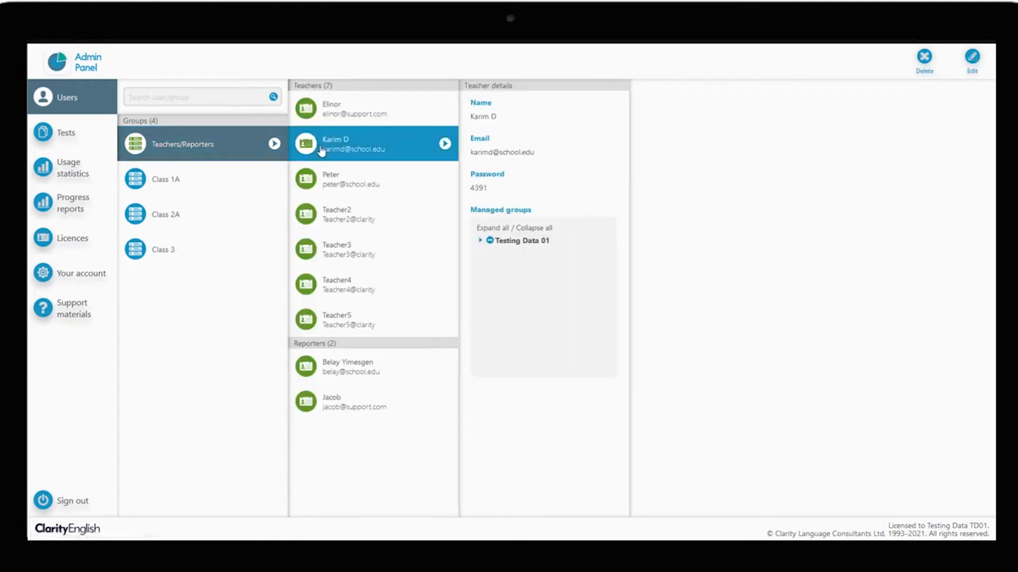
{"action": "left_click", "coordinate": [489, 282]}
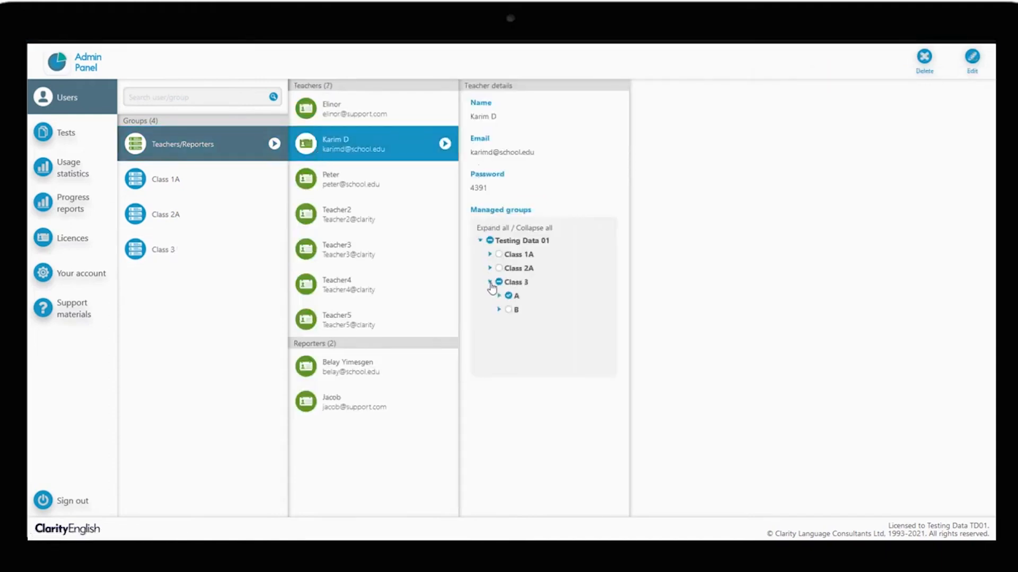
{"action": "left_click", "coordinate": [420, 375]}
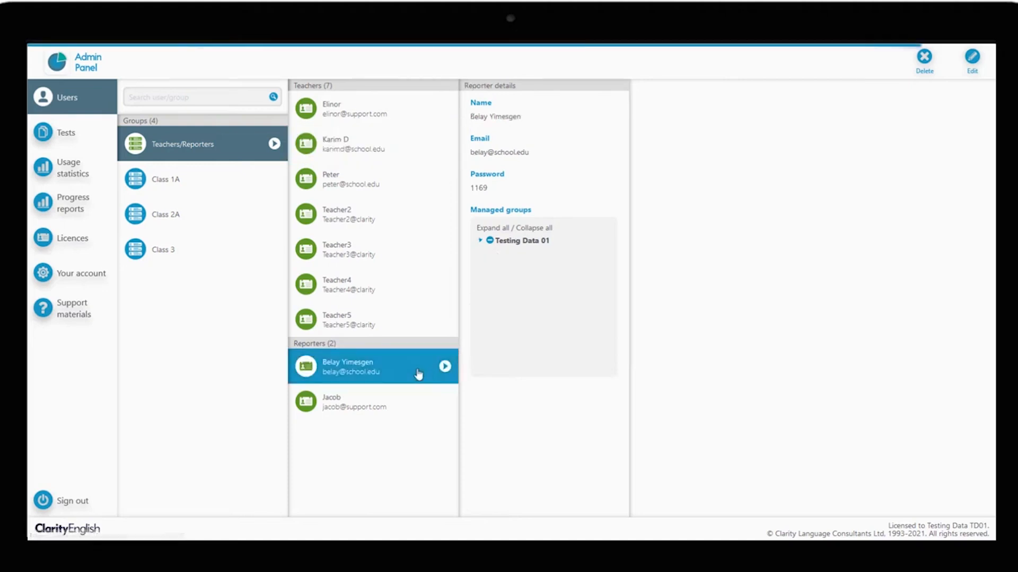
{"action": "left_click", "coordinate": [480, 241]}
{"action": "left_click", "coordinate": [490, 283]}
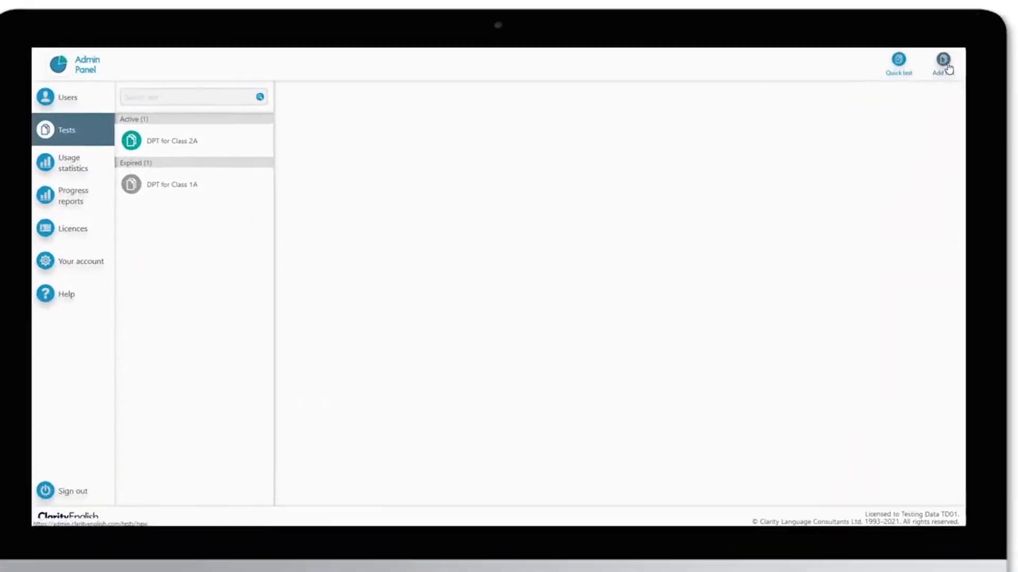
Step: Add a new test and set its instructions language to English
{"action": "left_click", "coordinate": [945, 64]}
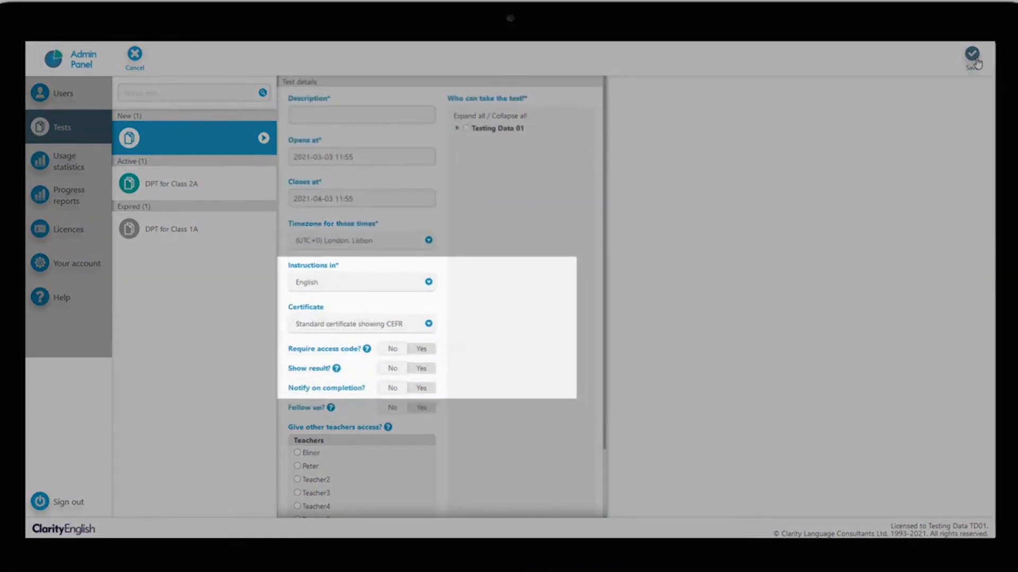
{"action": "left_click", "coordinate": [429, 284]}
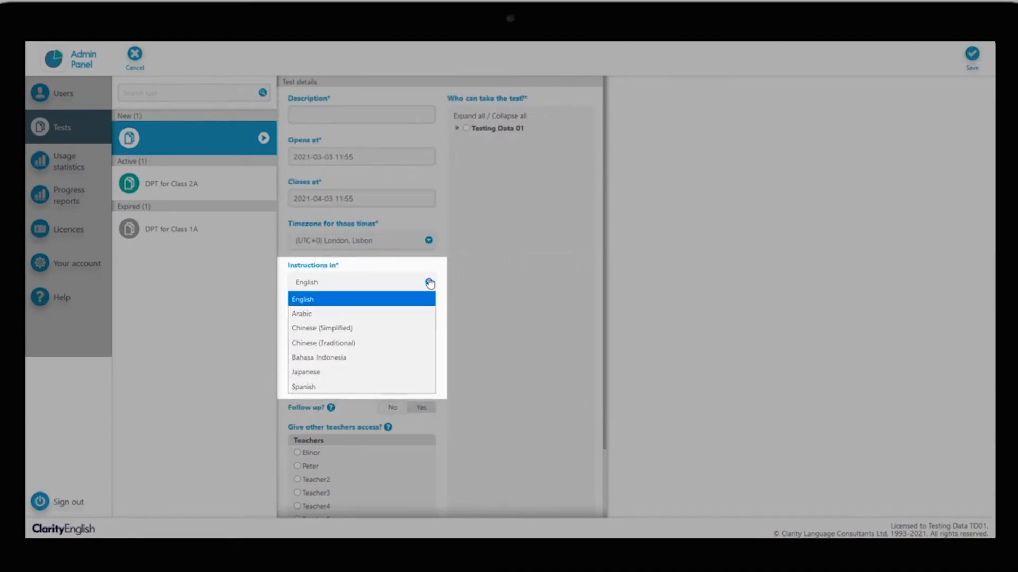
{"action": "left_click", "coordinate": [428, 303]}
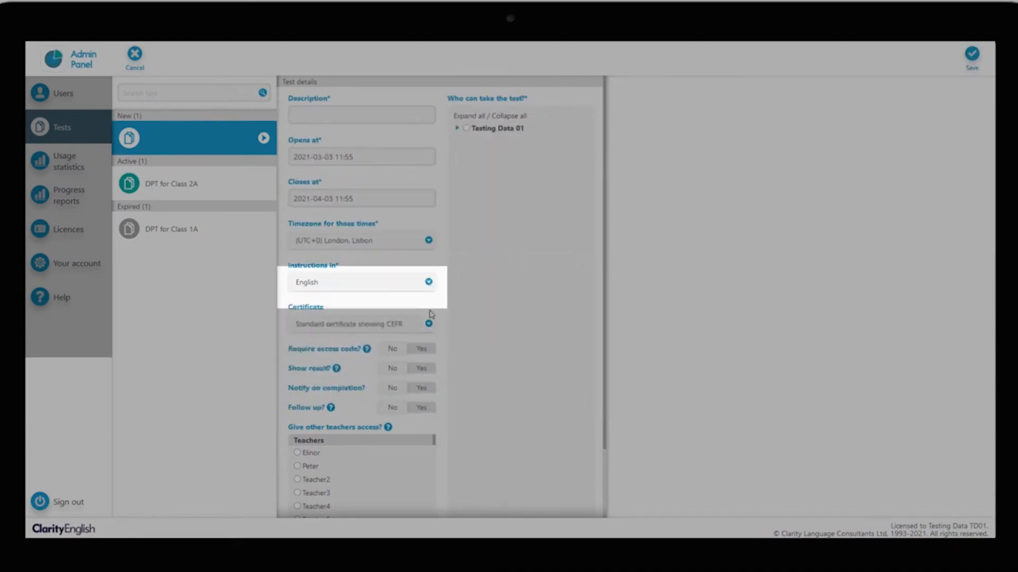
Step: Set the test's certificate to CEFR cross-referenced to IELTS
{"action": "left_click", "coordinate": [428, 325]}
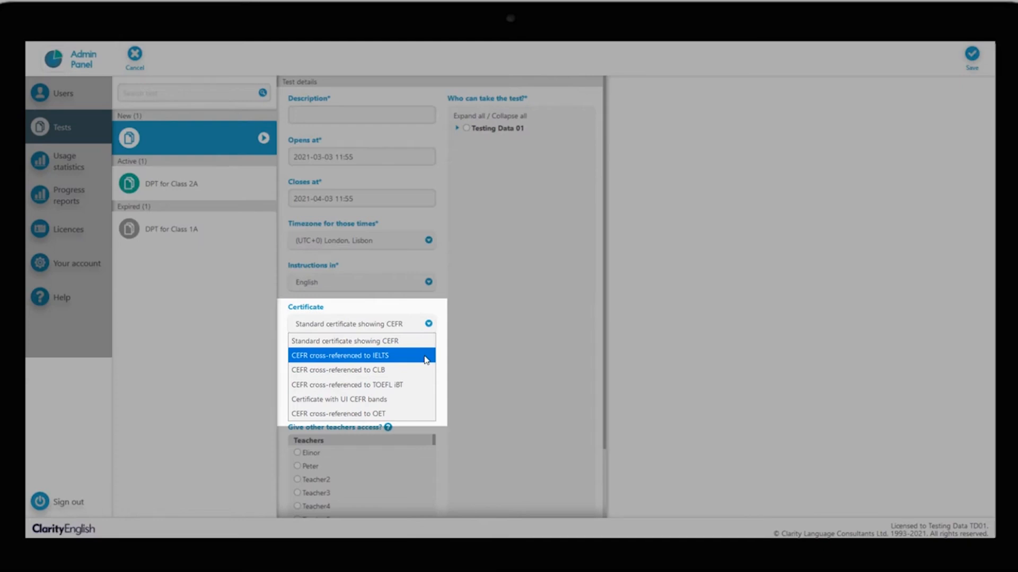
{"action": "left_click", "coordinate": [426, 356]}
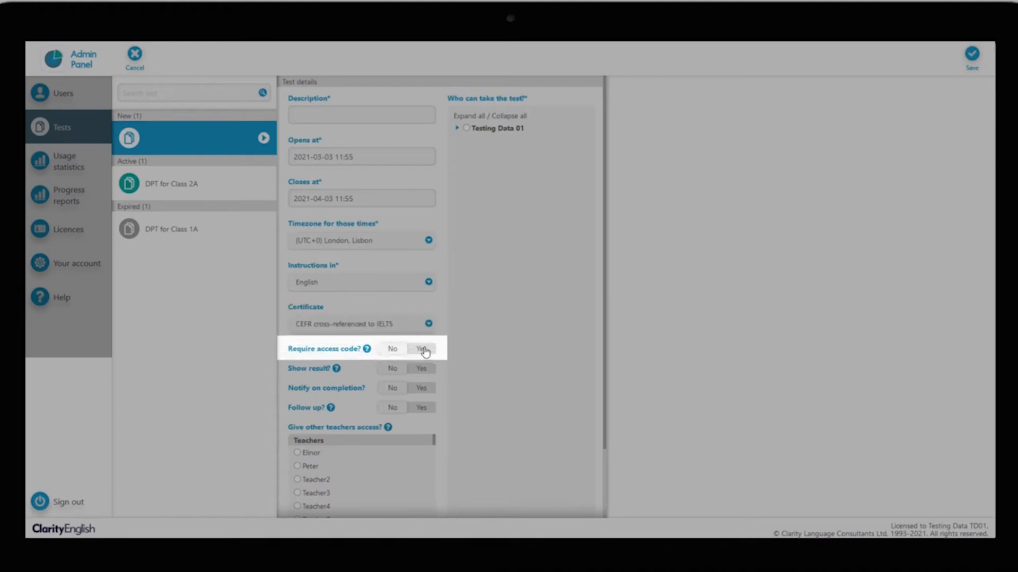
Step: Require an access code for the test and enter the access code
{"action": "left_click", "coordinate": [422, 350]}
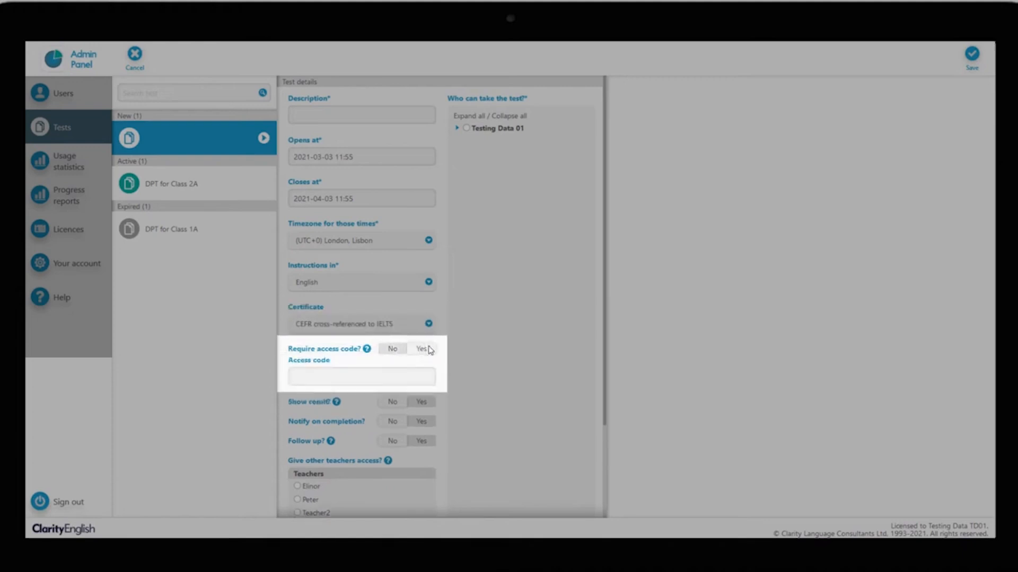
Step: Switch Show result, Notify on completion and Follow up to Yes
{"action": "left_click", "coordinate": [424, 405]}
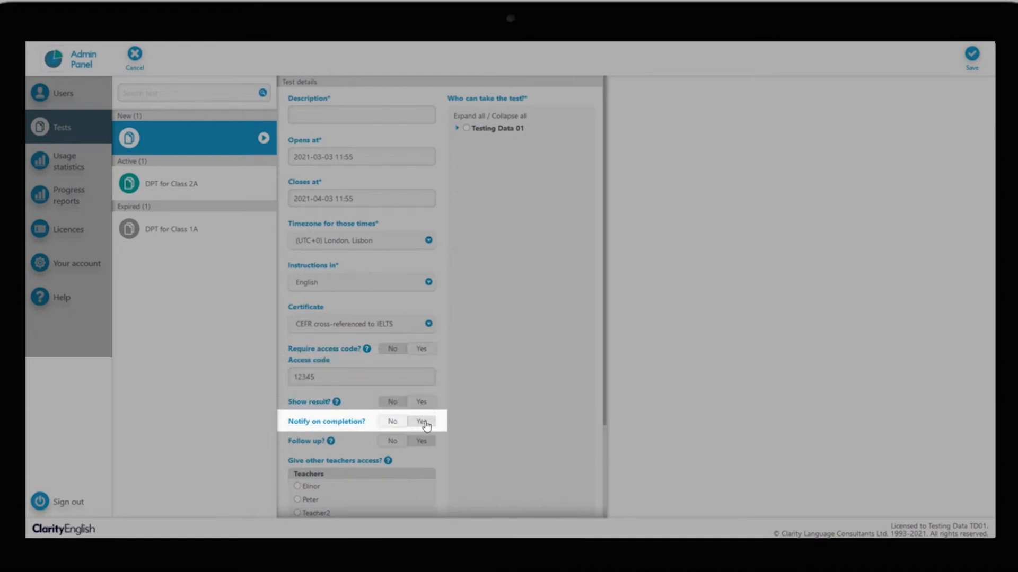
{"action": "left_click", "coordinate": [424, 424]}
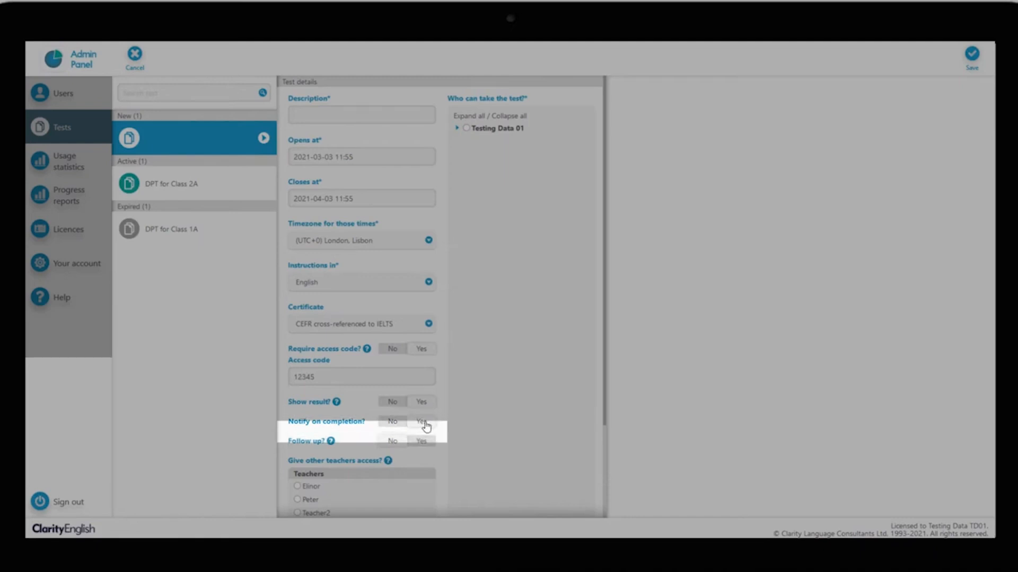
{"action": "left_click", "coordinate": [421, 443]}
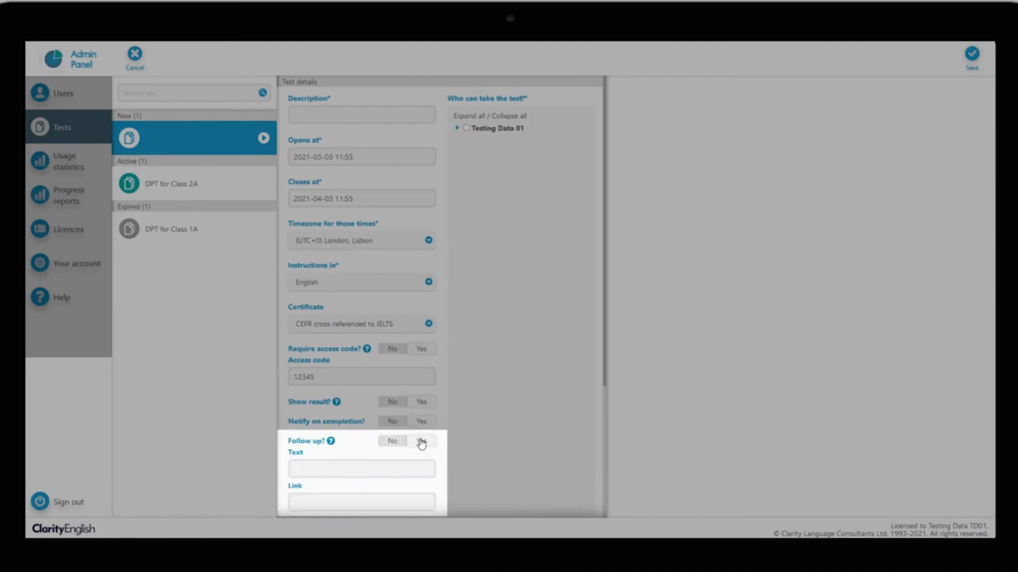
{"action": "scroll", "coordinate": [421, 443], "scroll_direction": "down", "scroll_amount": 1}
{"action": "left_click", "coordinate": [412, 415]}
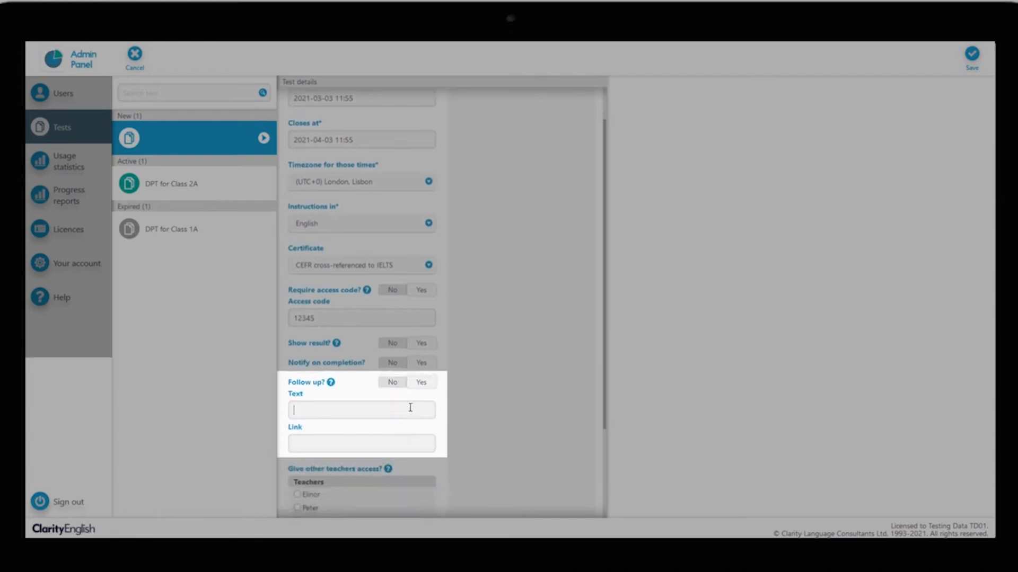
{"action": "type", "text": "Please complete t"}
{"action": "type", "text": "his"}
{"action": "type", "text": " writing task"}
{"action": "type", "text": "www.writi"}
{"action": "type", "text": "ngtask.com"}
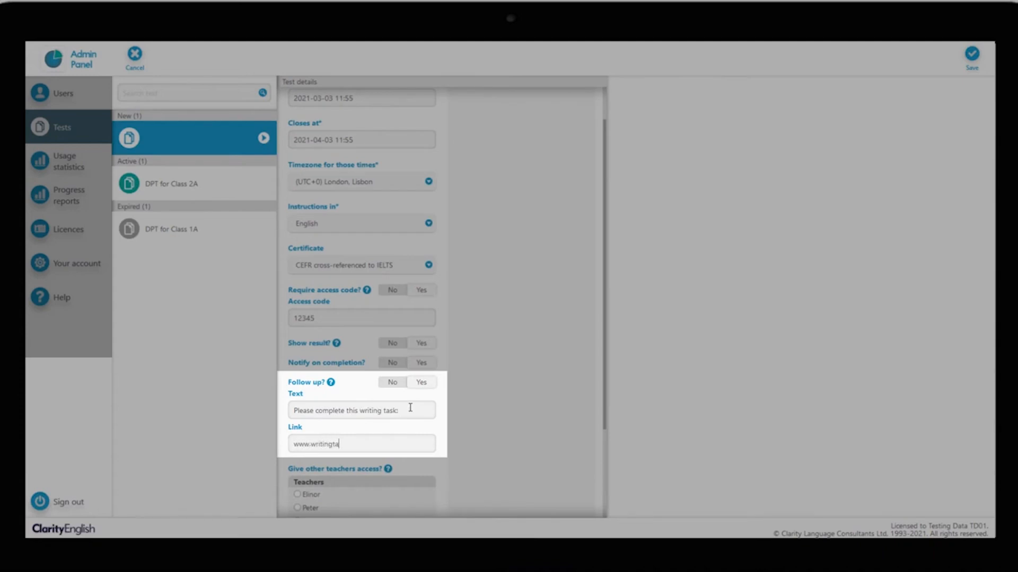